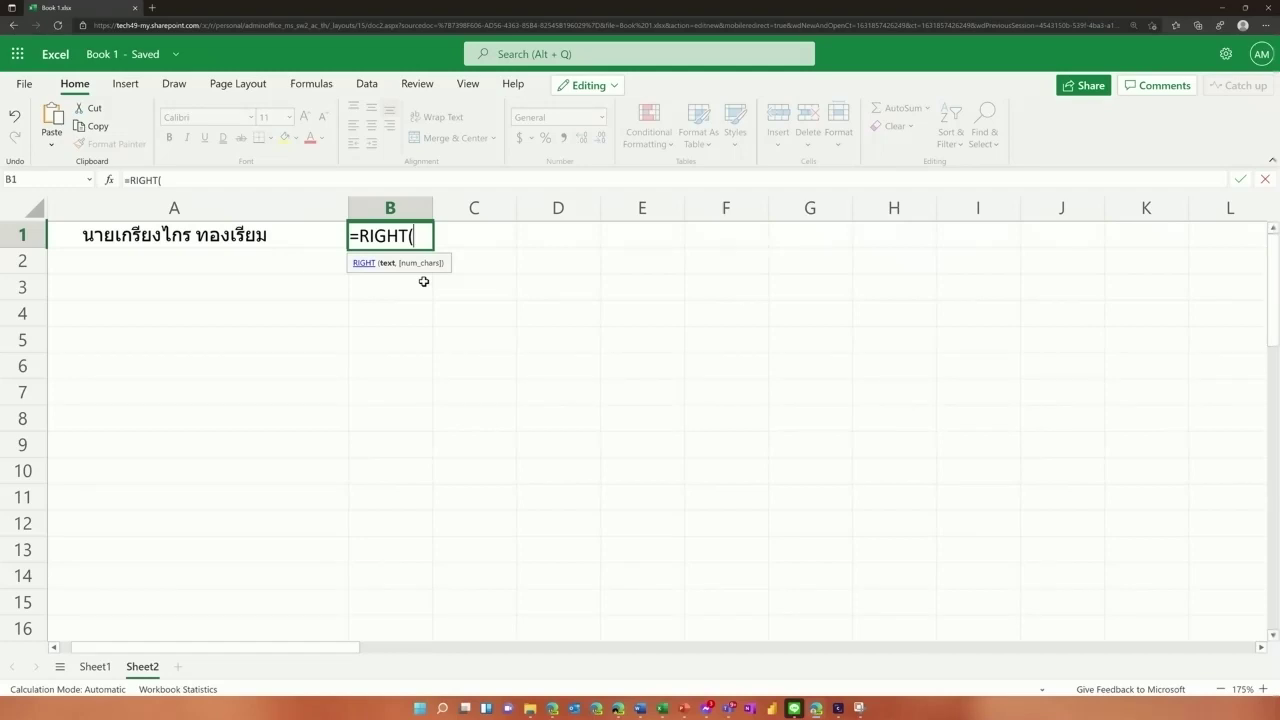
Enter =RIGHT(A1,10) in B1 and widen column B to fit the result
{"action": "left_click", "coordinate": [260, 234]}
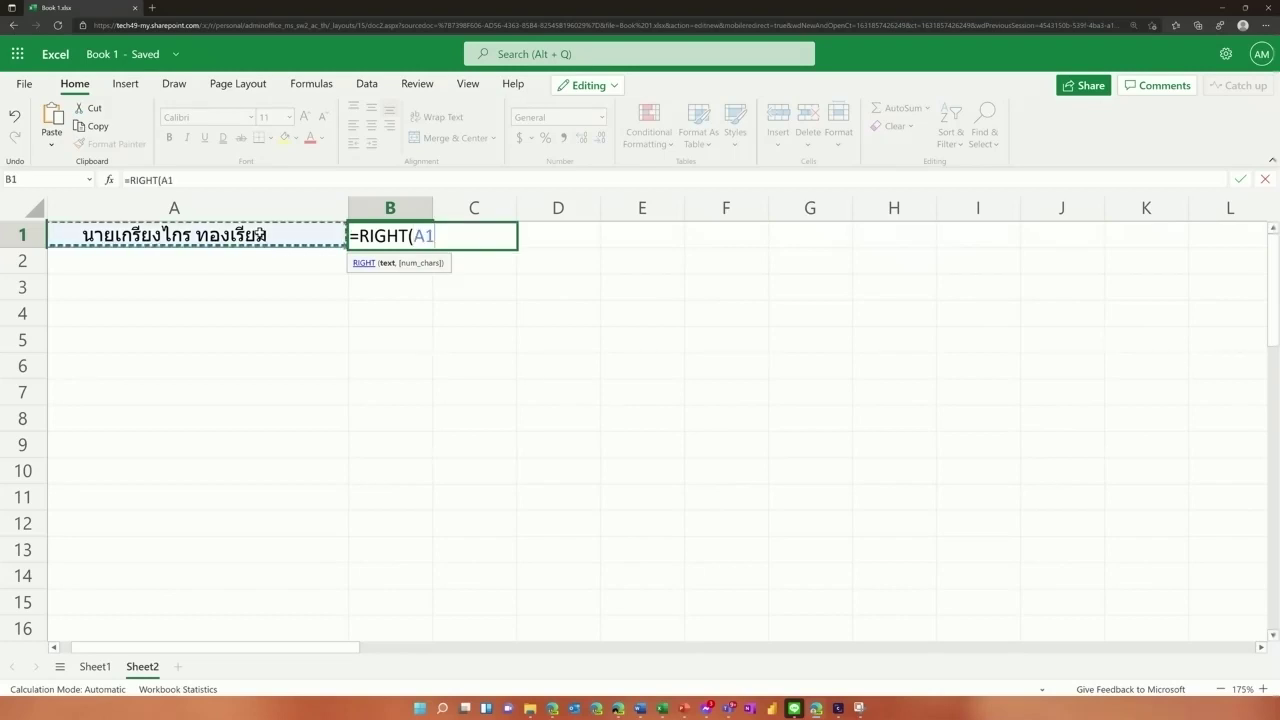
{"action": "type", "text": ","}
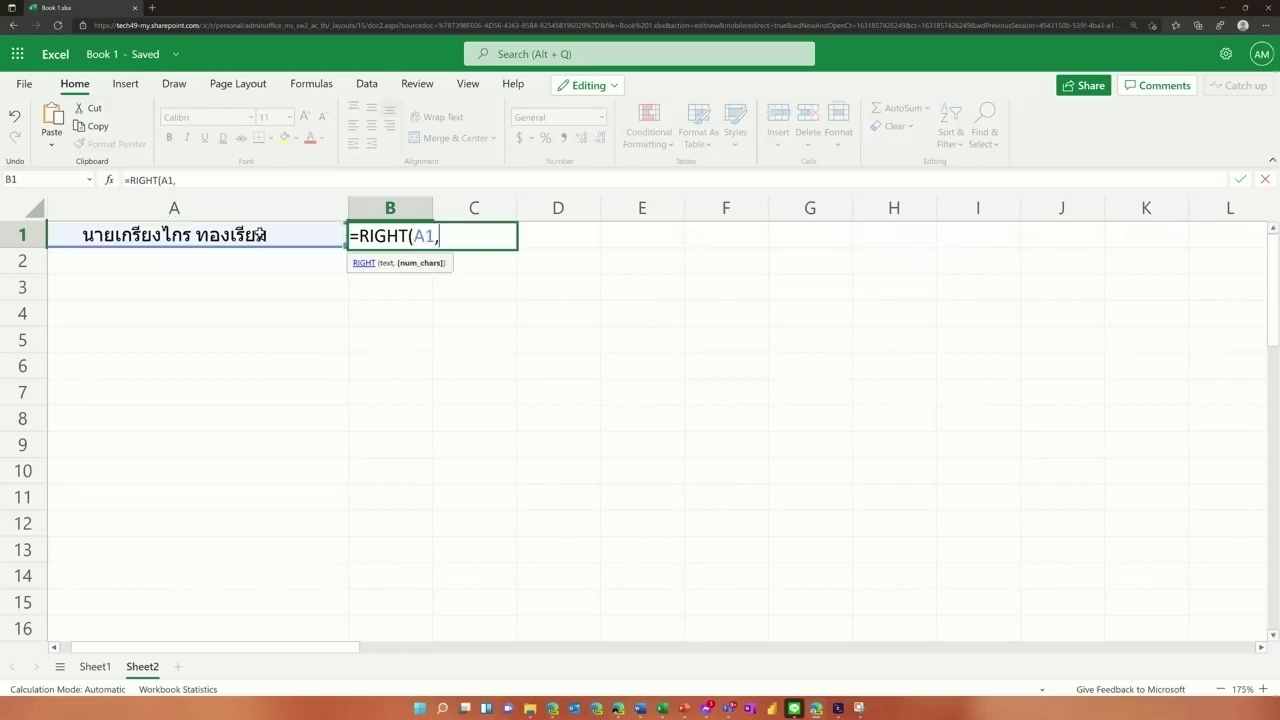
{"action": "type", "text": "10"}
{"action": "type", "text": ")"}
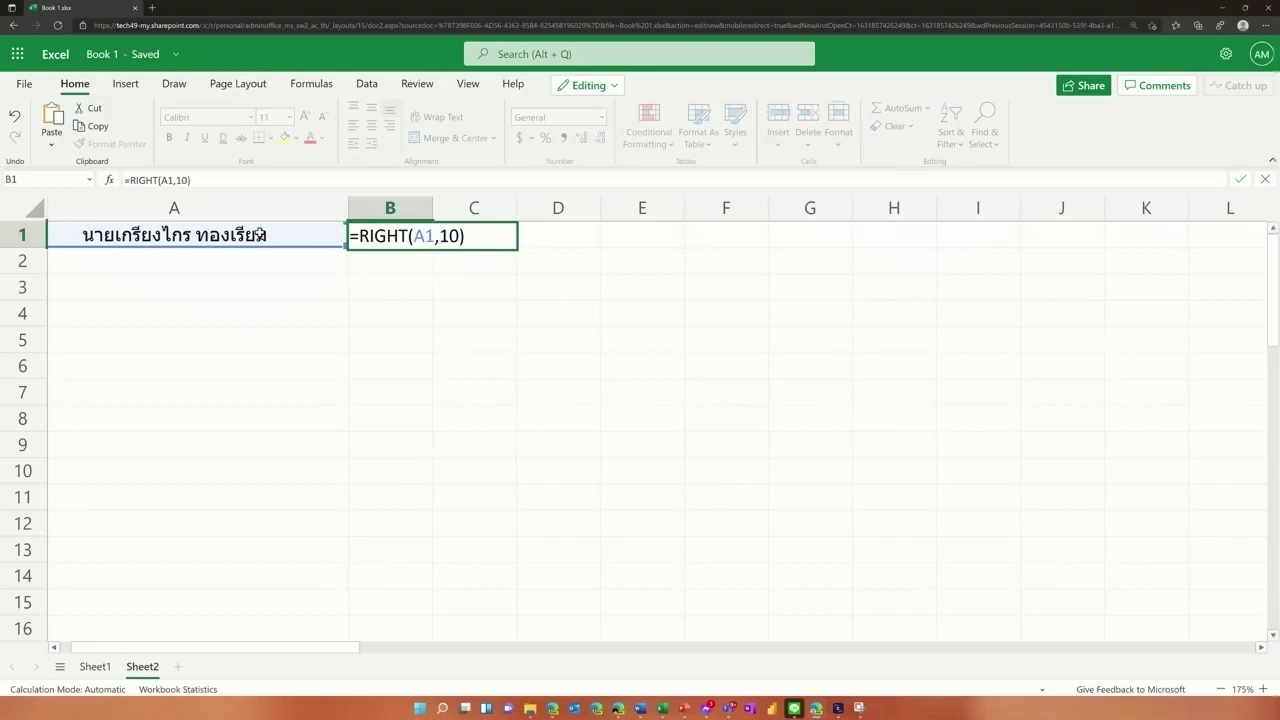
{"action": "key", "text": "Return"}
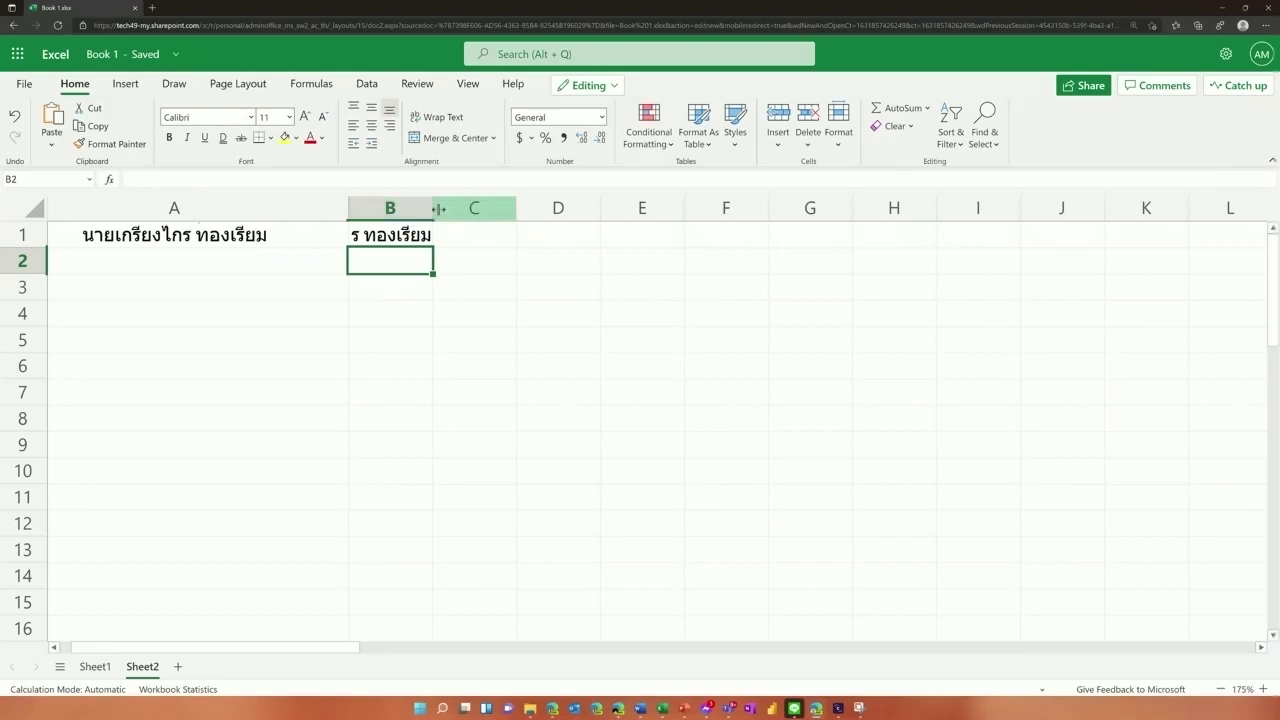
{"action": "left_click_drag", "start_coordinate": [430, 205], "coordinate": [596, 205]}
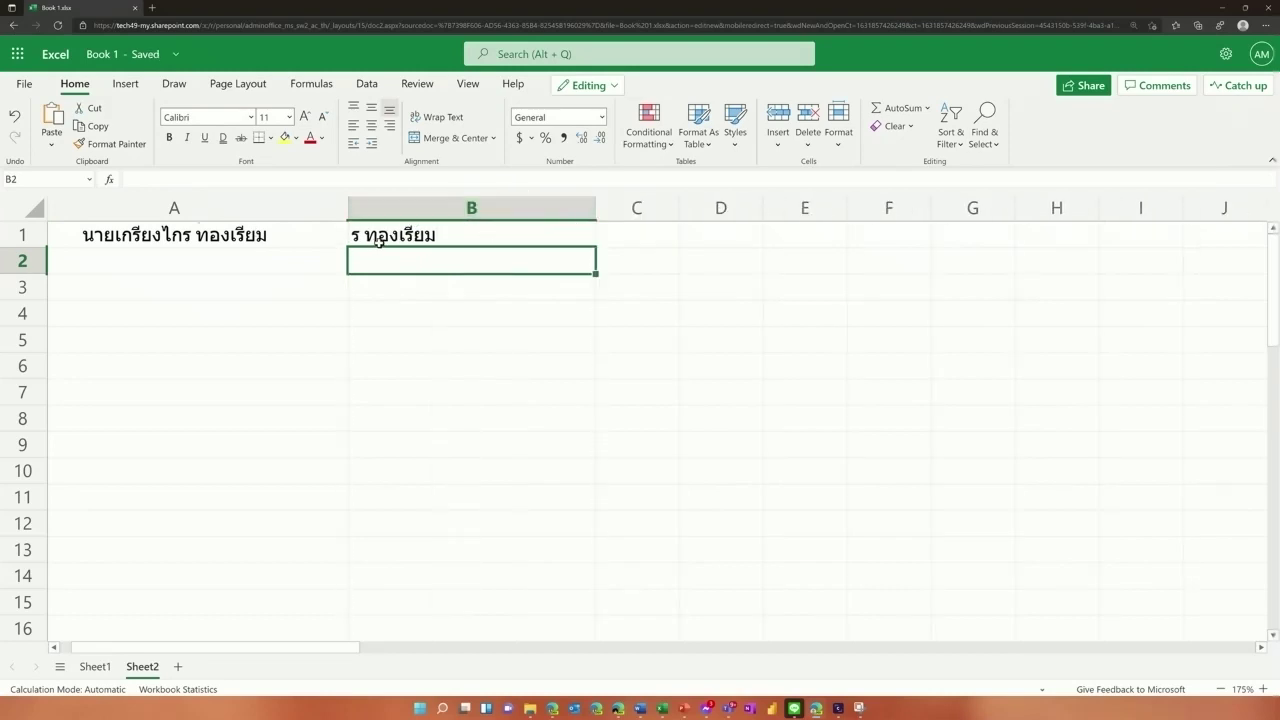
Change B1's formula to =RIGHT(A1,5) so it returns the last five characters
{"action": "left_click", "coordinate": [398, 237]}
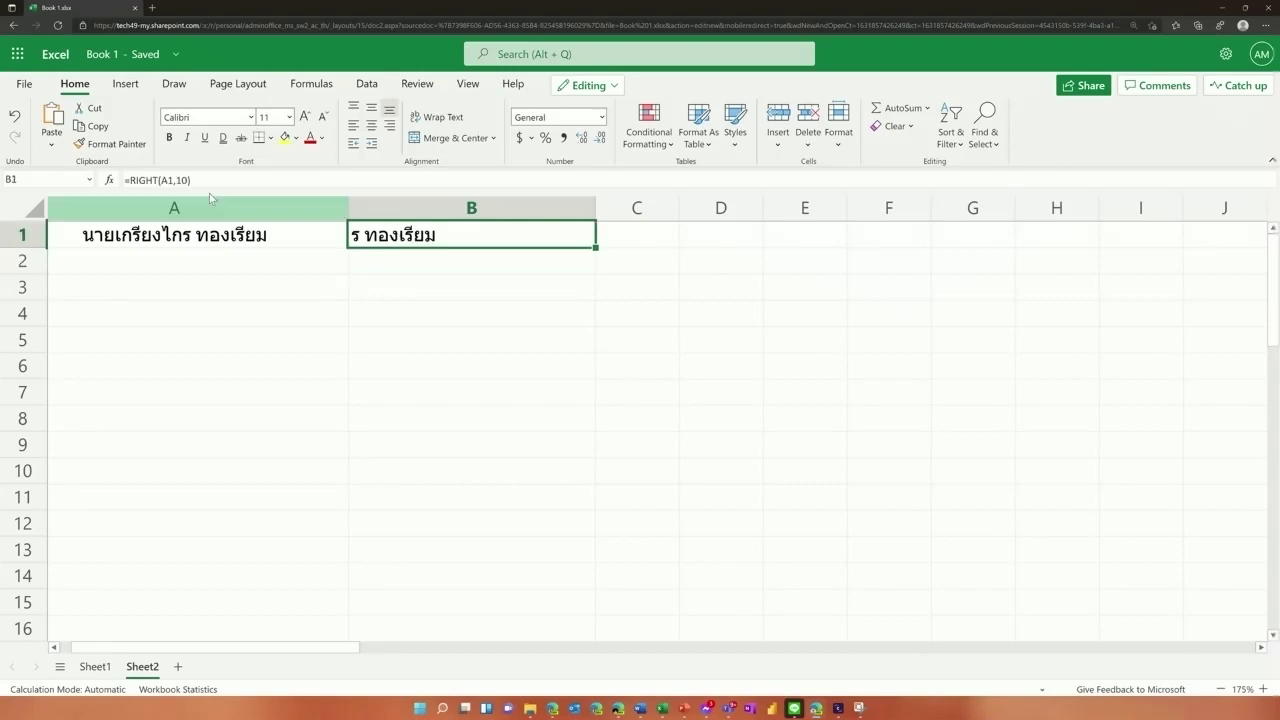
{"action": "double_click", "coordinate": [181, 180]}
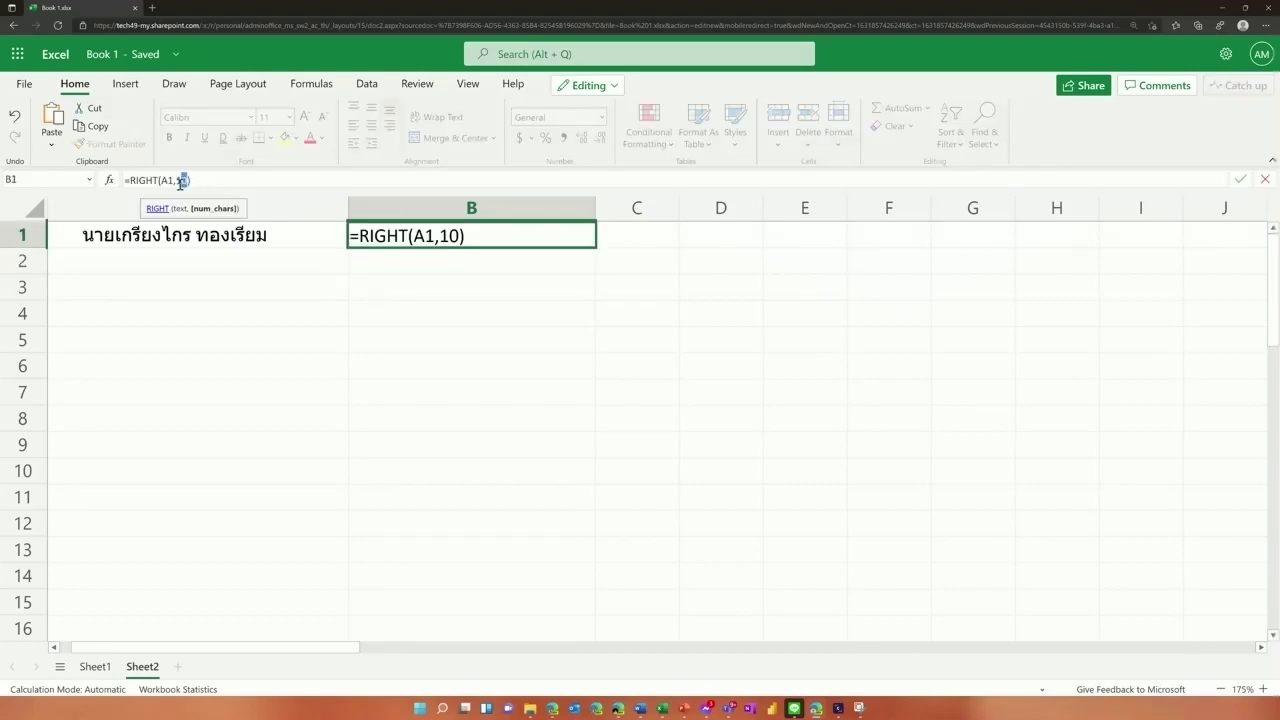
{"action": "type", "text": "5"}
{"action": "key", "text": "Return"}
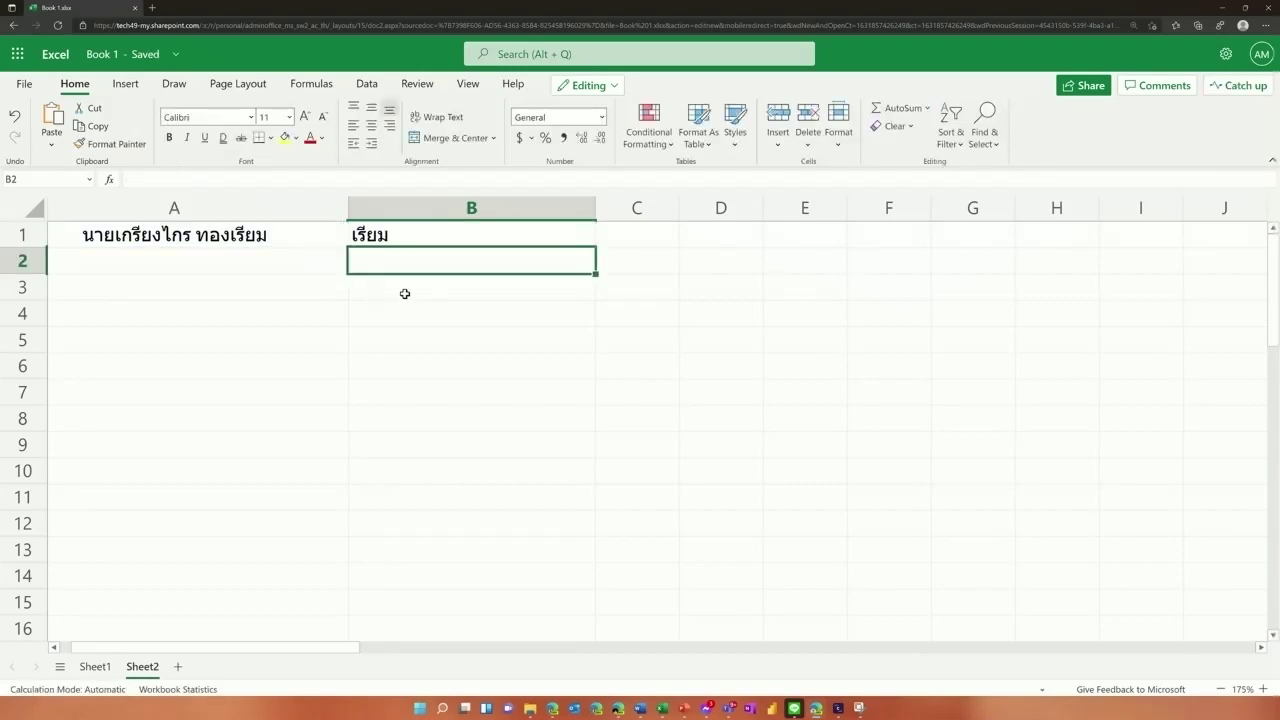
{"action": "left_click", "coordinate": [415, 291]}
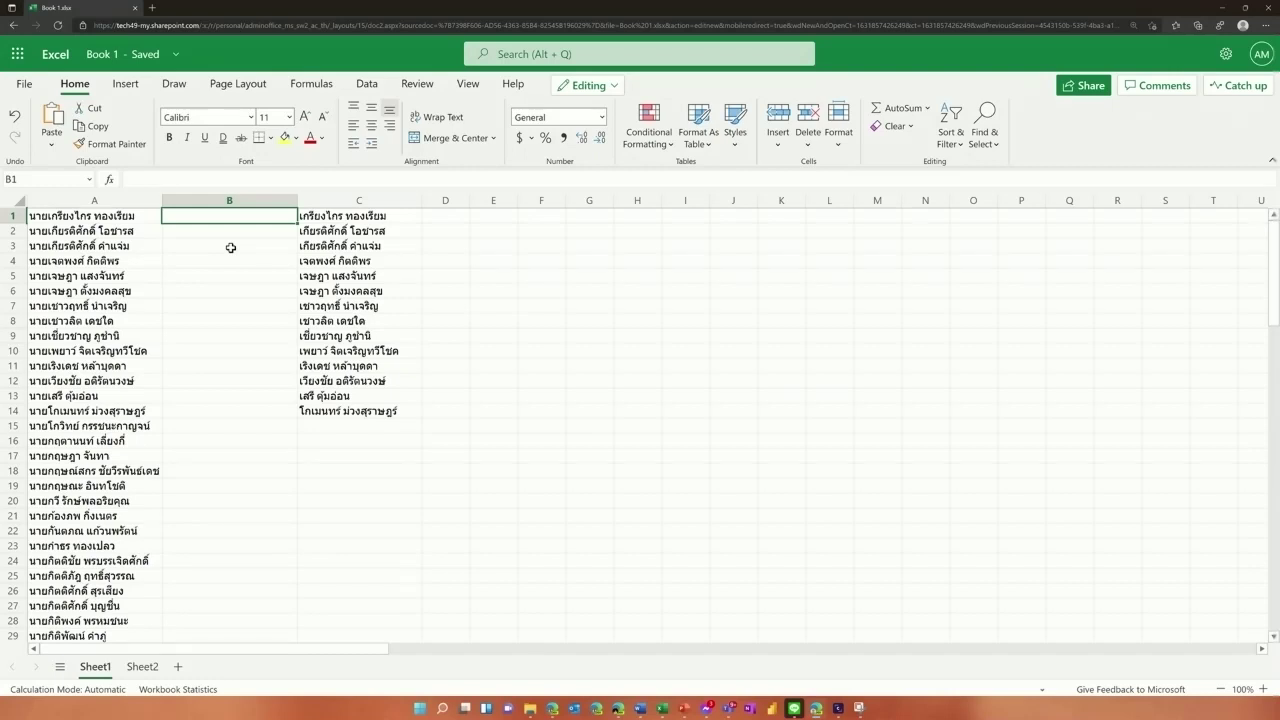
Enter =LEN(A1) in B1 on Sheet1, fill it down beside every name, then switch to Sheet2
{"action": "type", "text": "="}
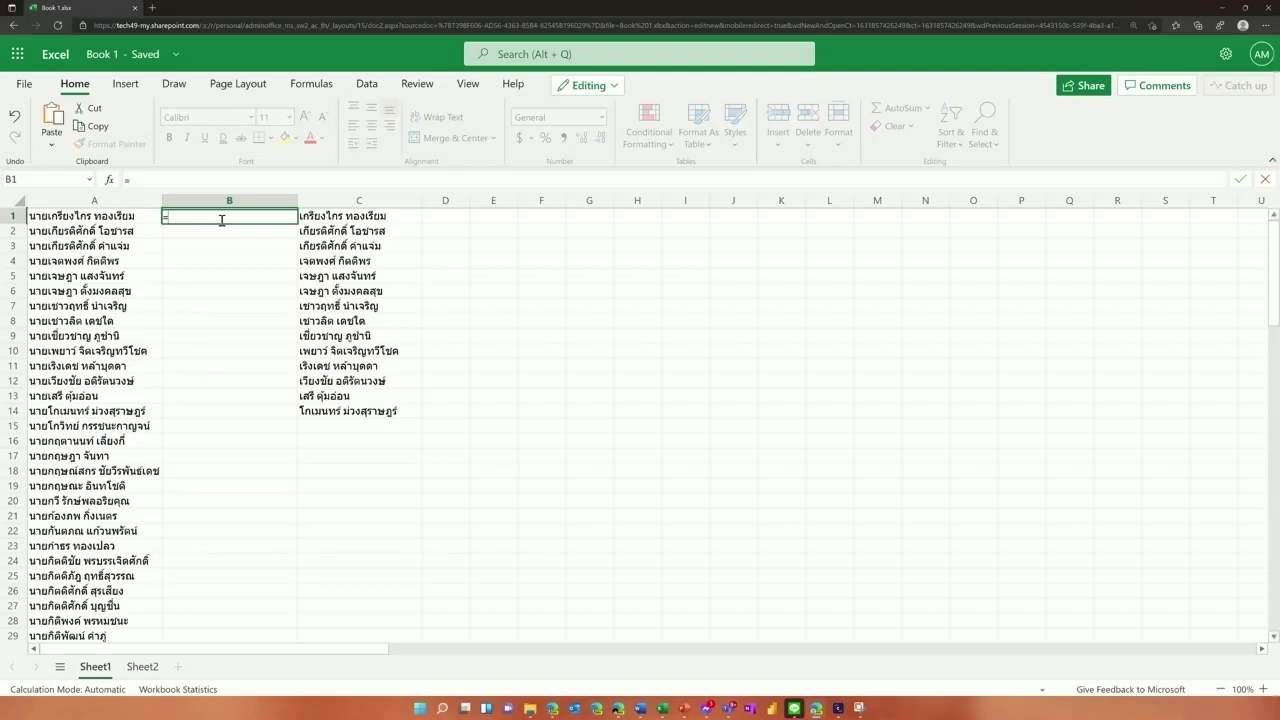
{"action": "type", "text": "l"}
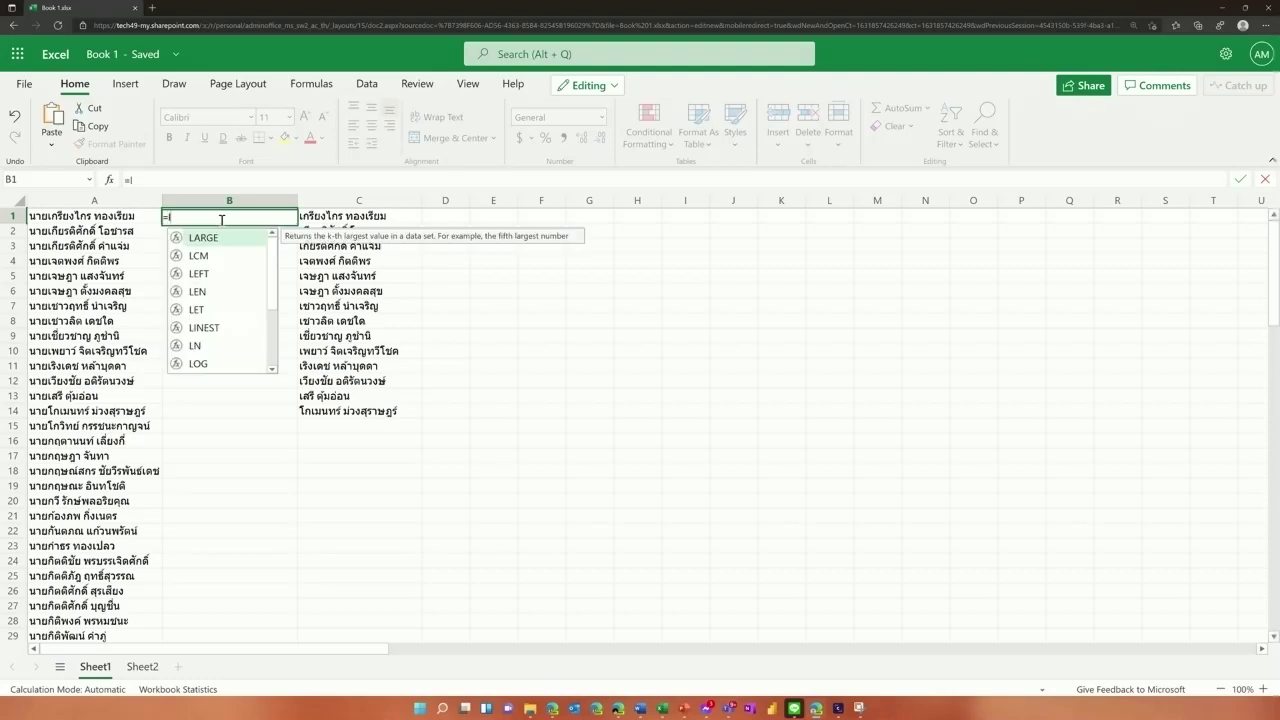
{"action": "type", "text": "en"}
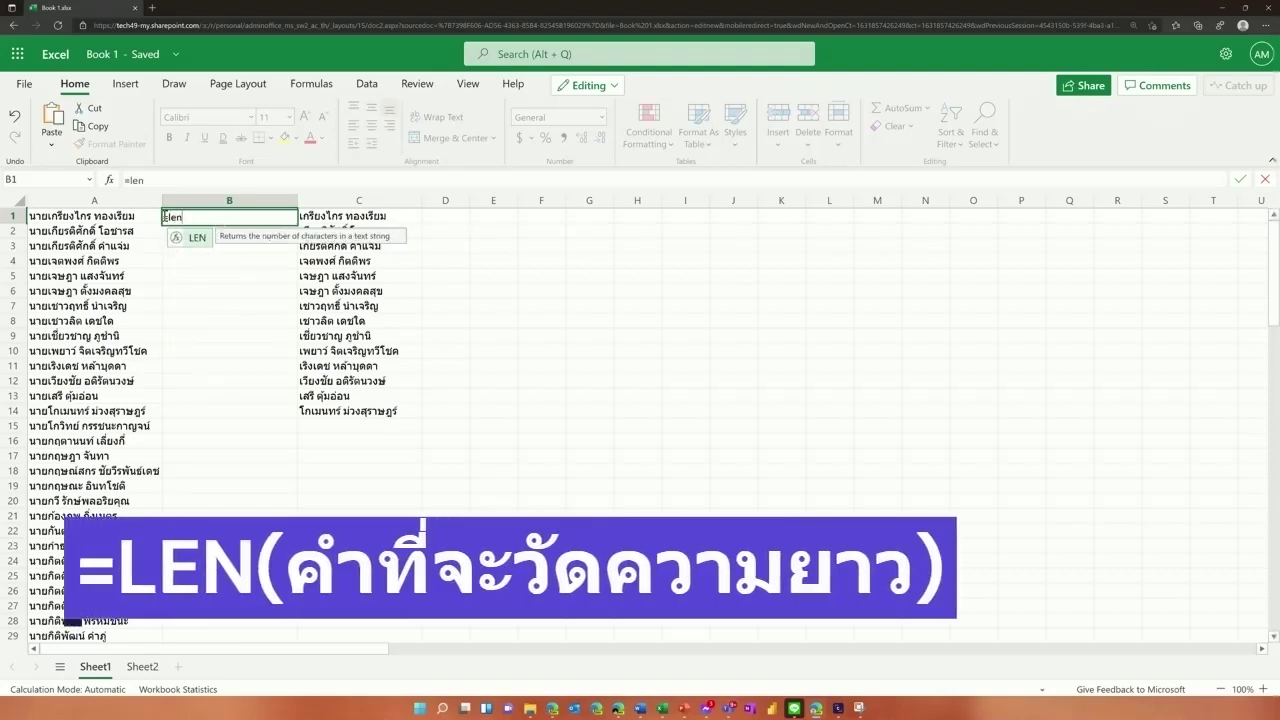
{"action": "key", "text": "Tab"}
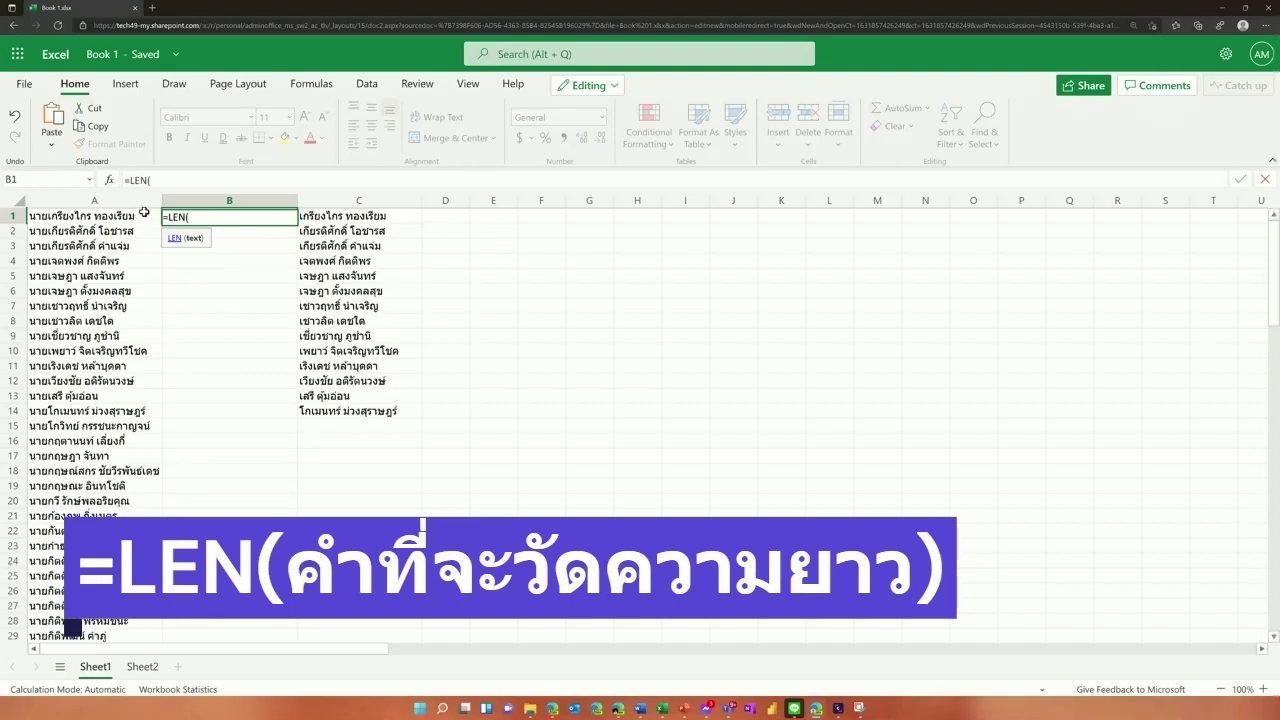
{"action": "left_click", "coordinate": [140, 218]}
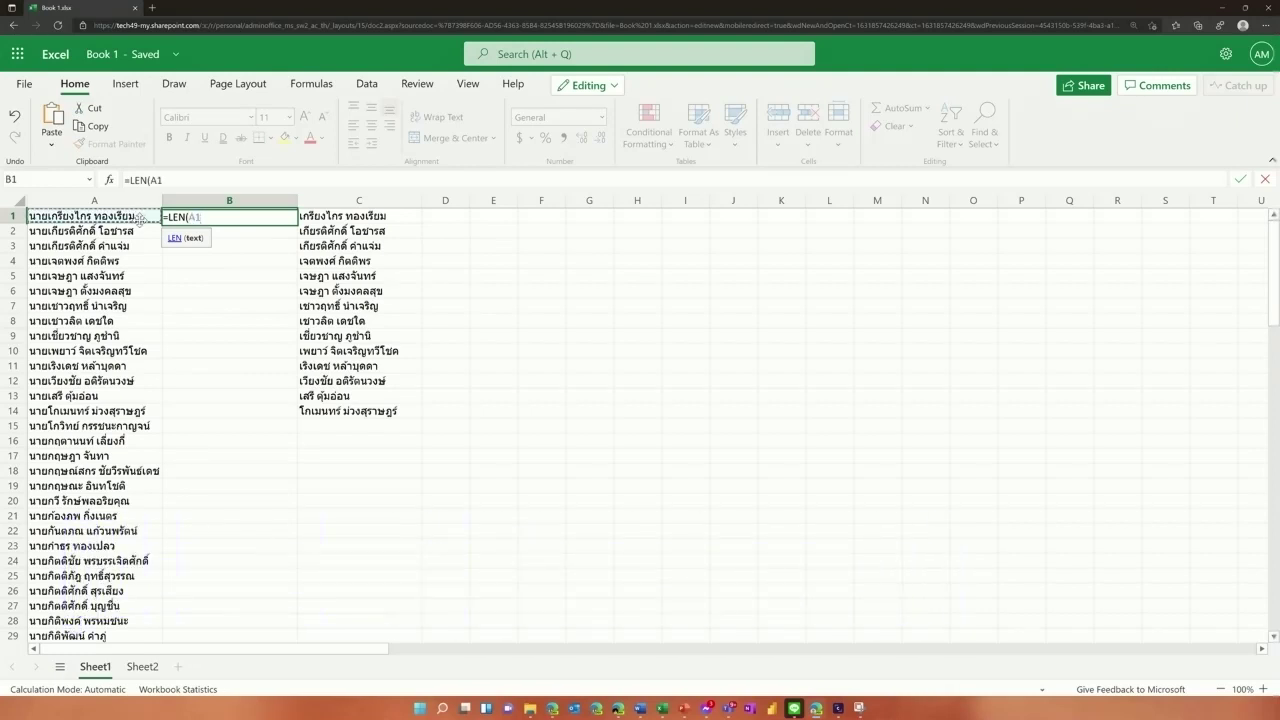
{"action": "key", "text": "Return"}
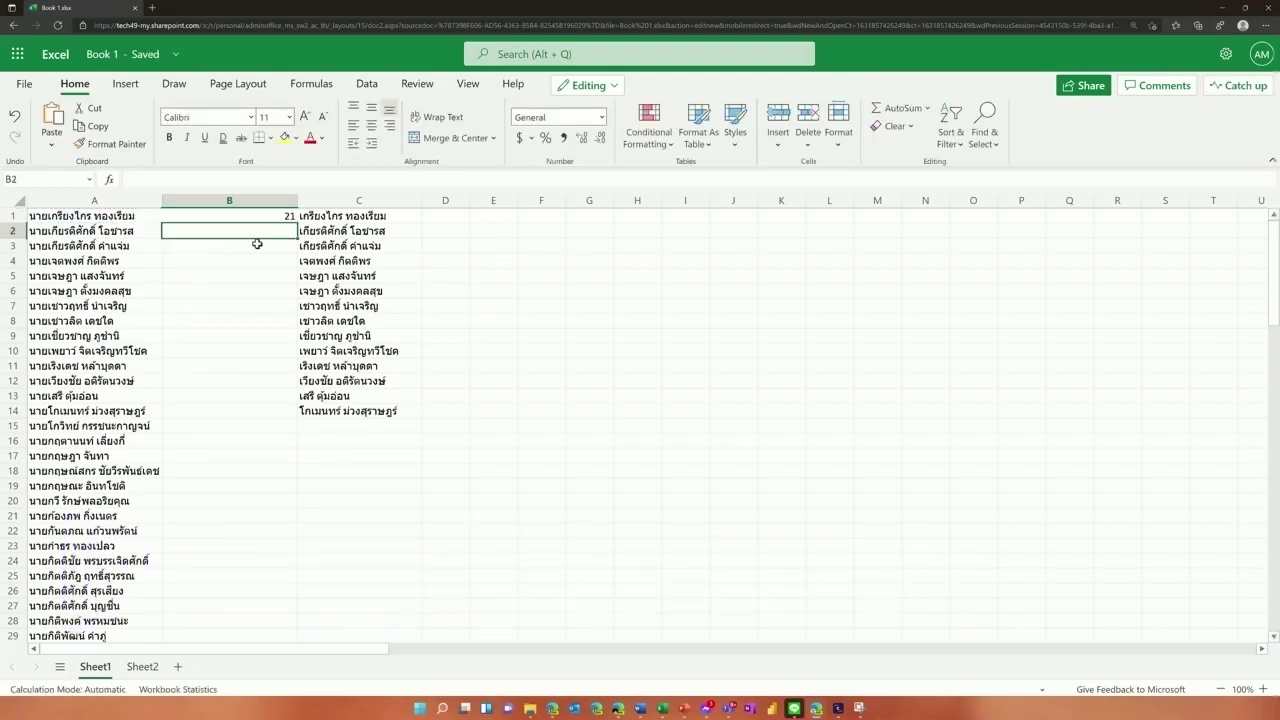
{"action": "left_click", "coordinate": [293, 216]}
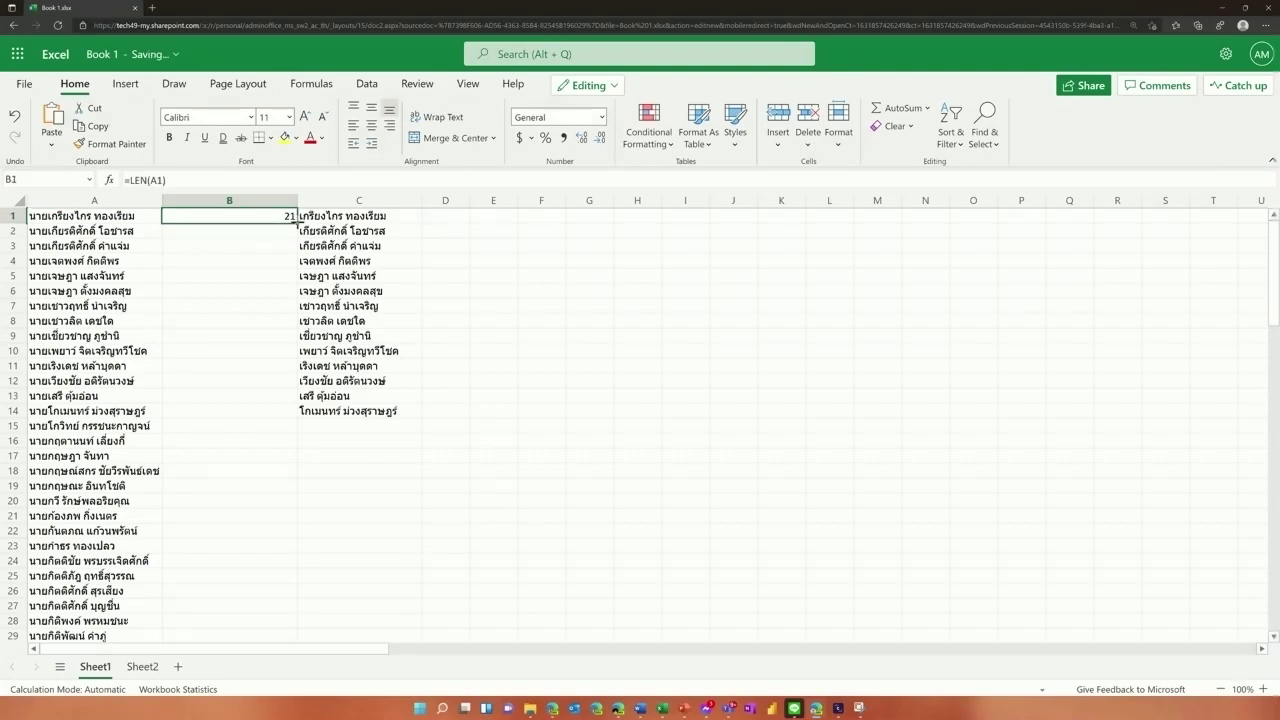
{"action": "double_click", "coordinate": [293, 216]}
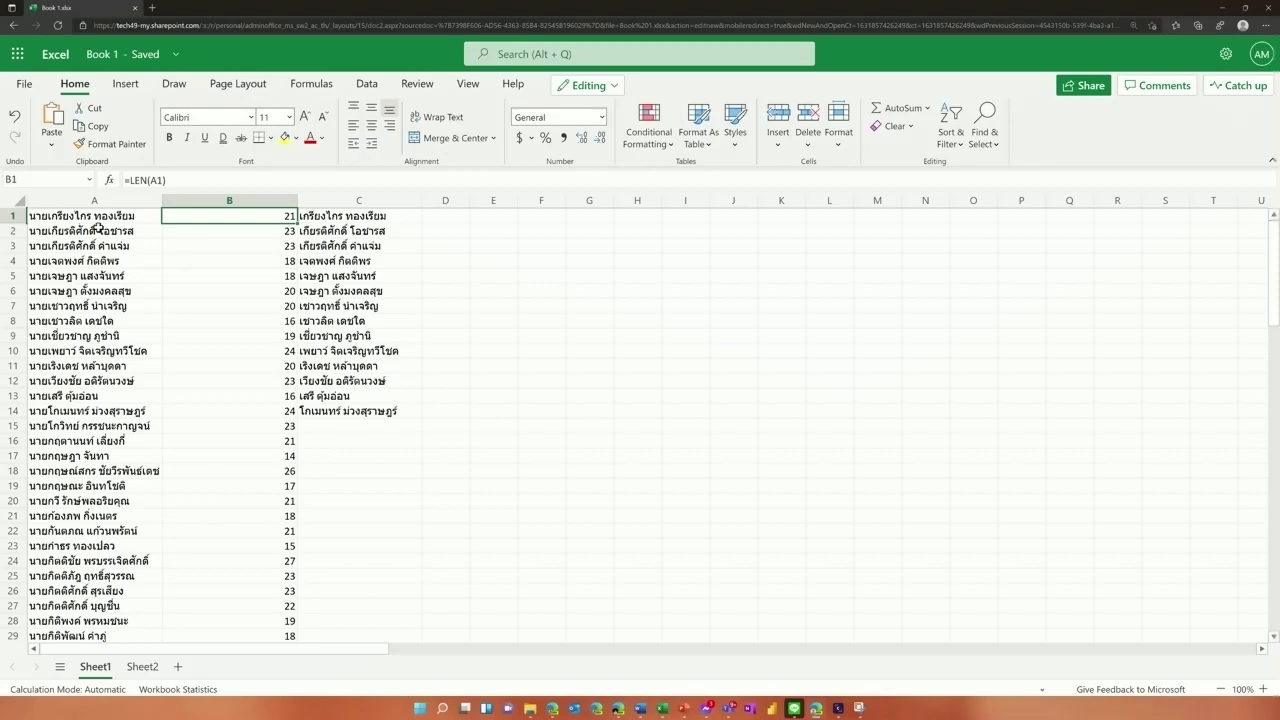
{"action": "left_click", "coordinate": [148, 668]}
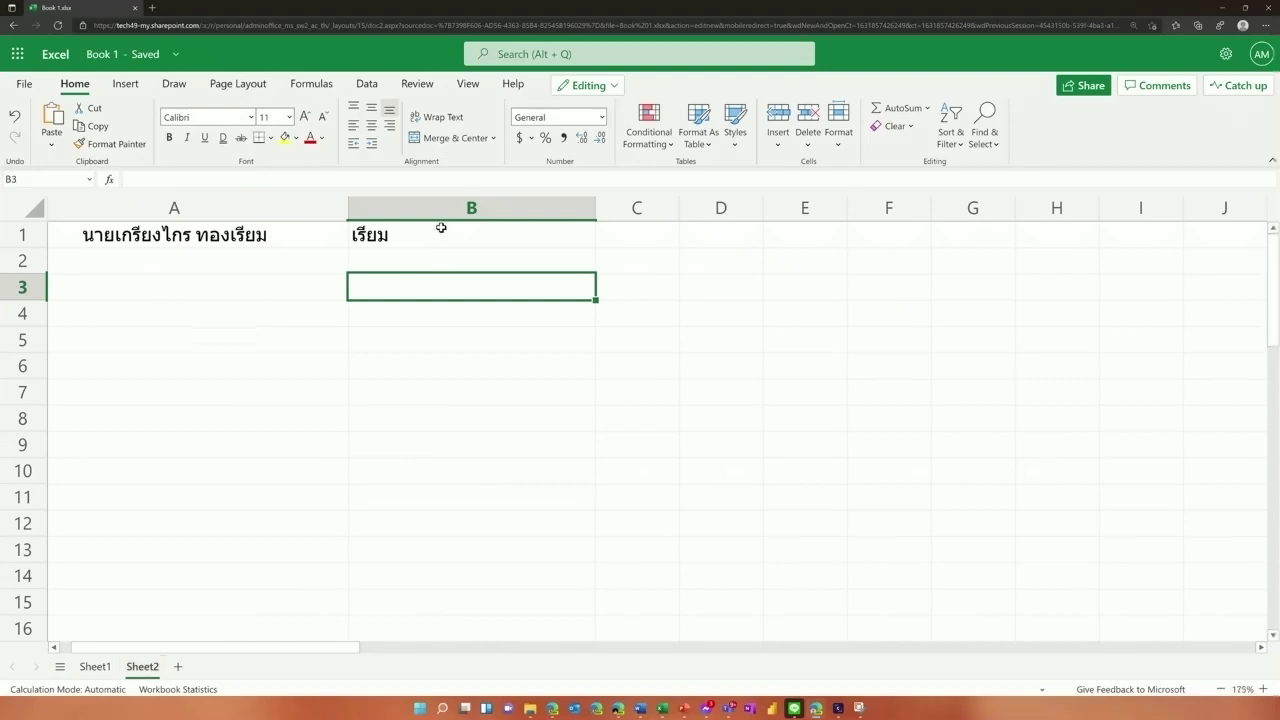
Change Sheet2's B1 formula from =RIGHT(A1,5) to =RIGHT(A1,18)
{"action": "left_click", "coordinate": [425, 234]}
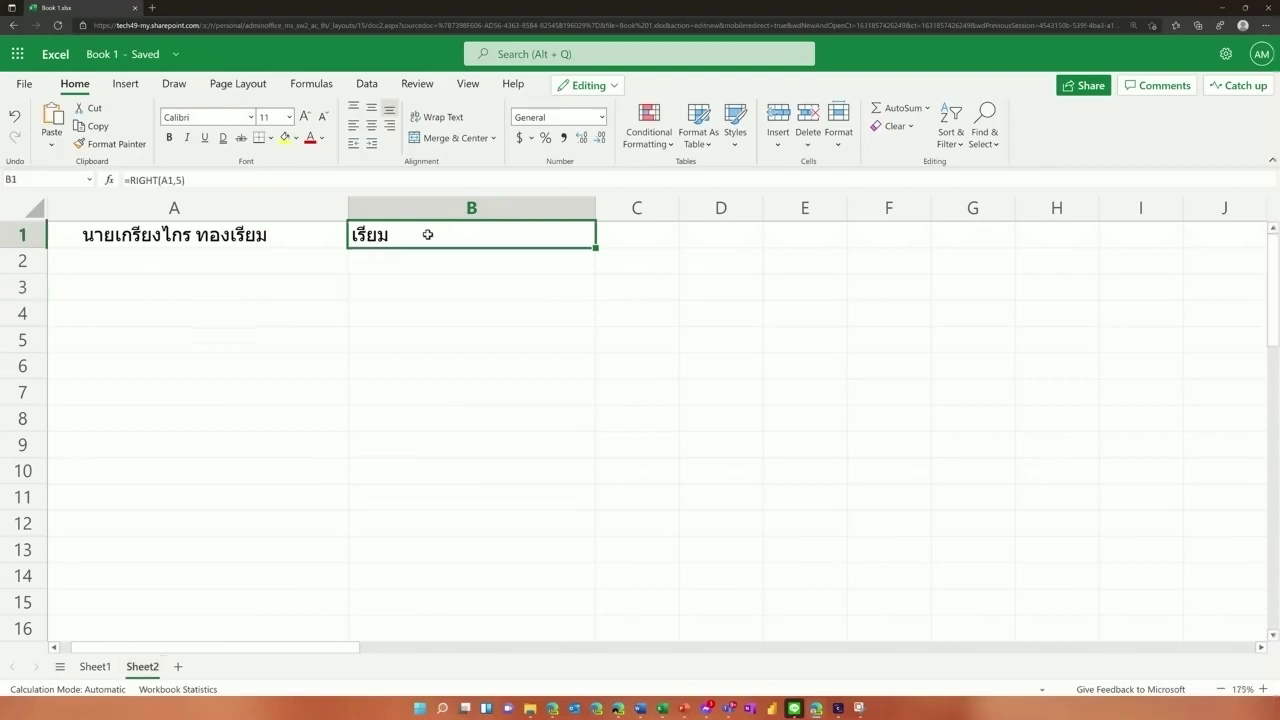
{"action": "left_click", "coordinate": [185, 181]}
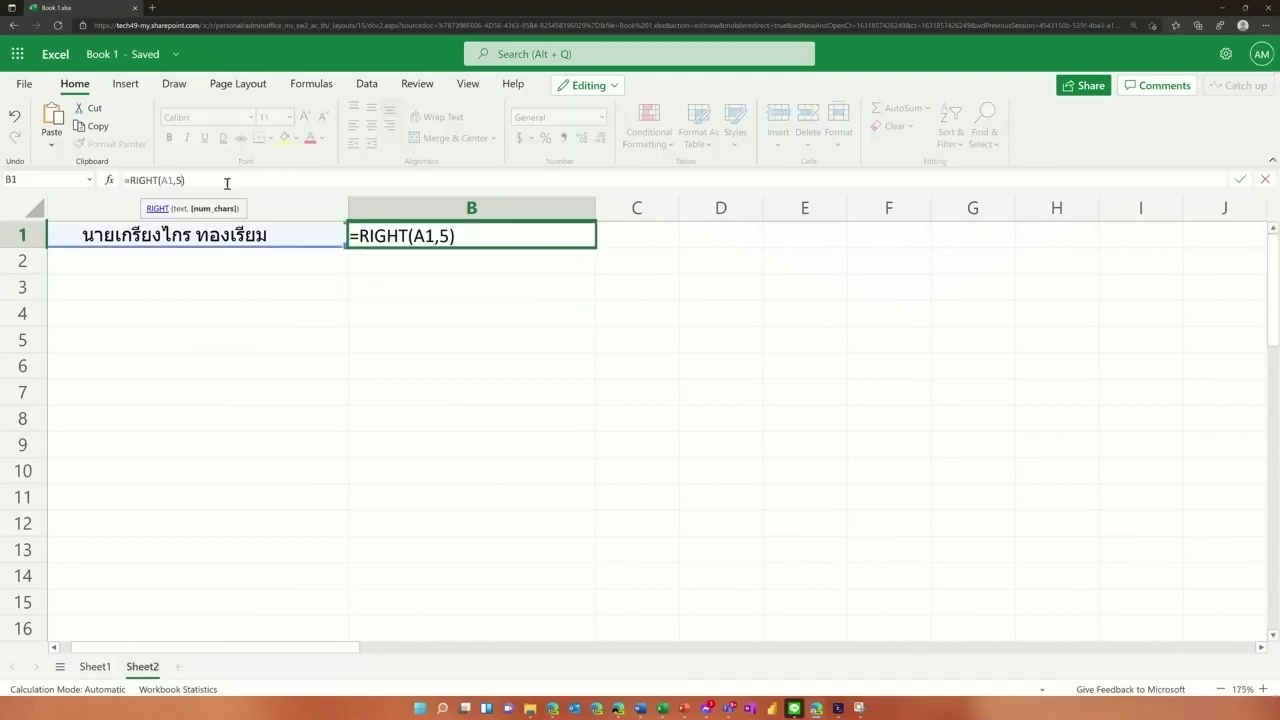
{"action": "key", "text": "BackSpace"}
{"action": "type", "text": "18"}
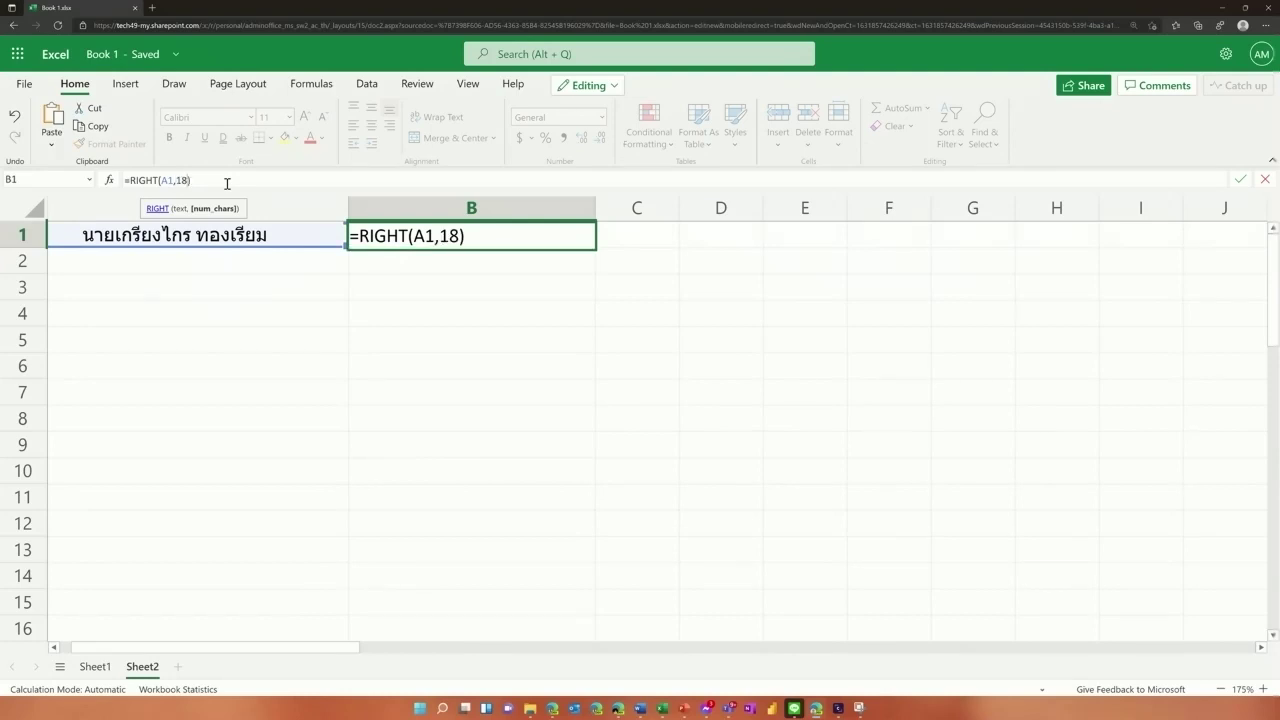
{"action": "key", "text": "Return"}
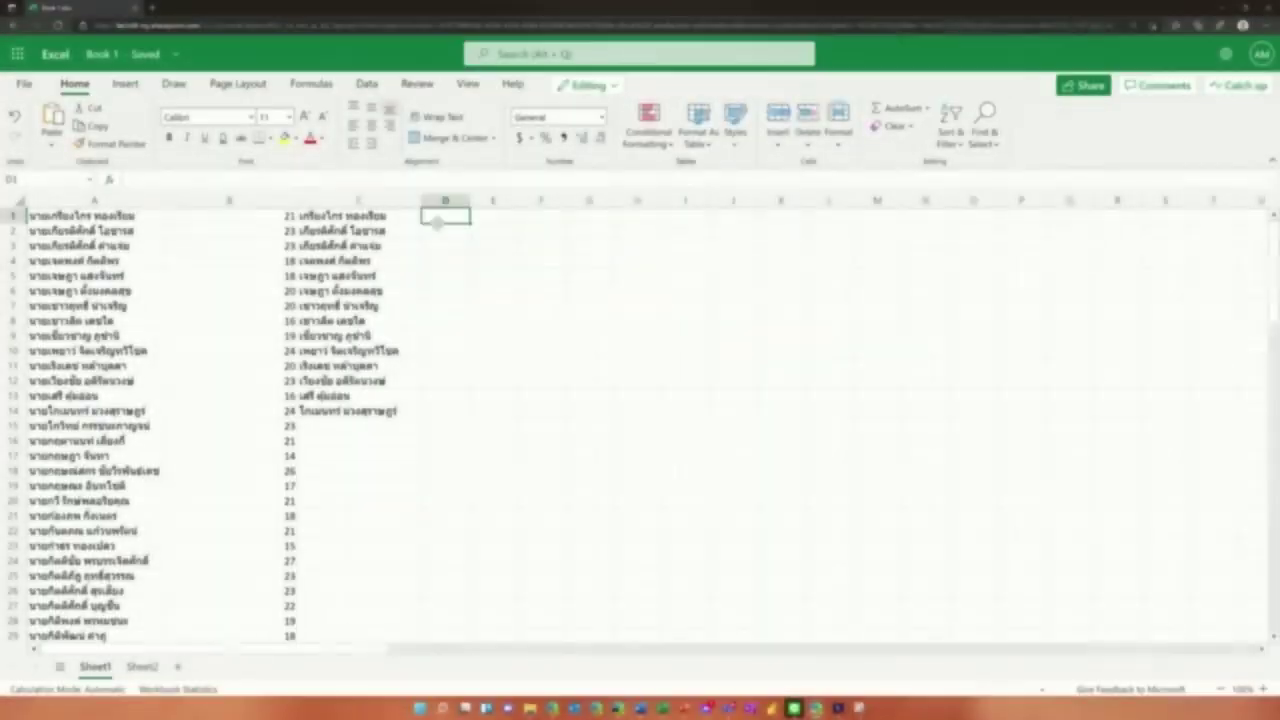
Enter =RIGHT(A1,LEN(A1)-3) in D1 and fill it down column D
{"action": "type", "text": "="}
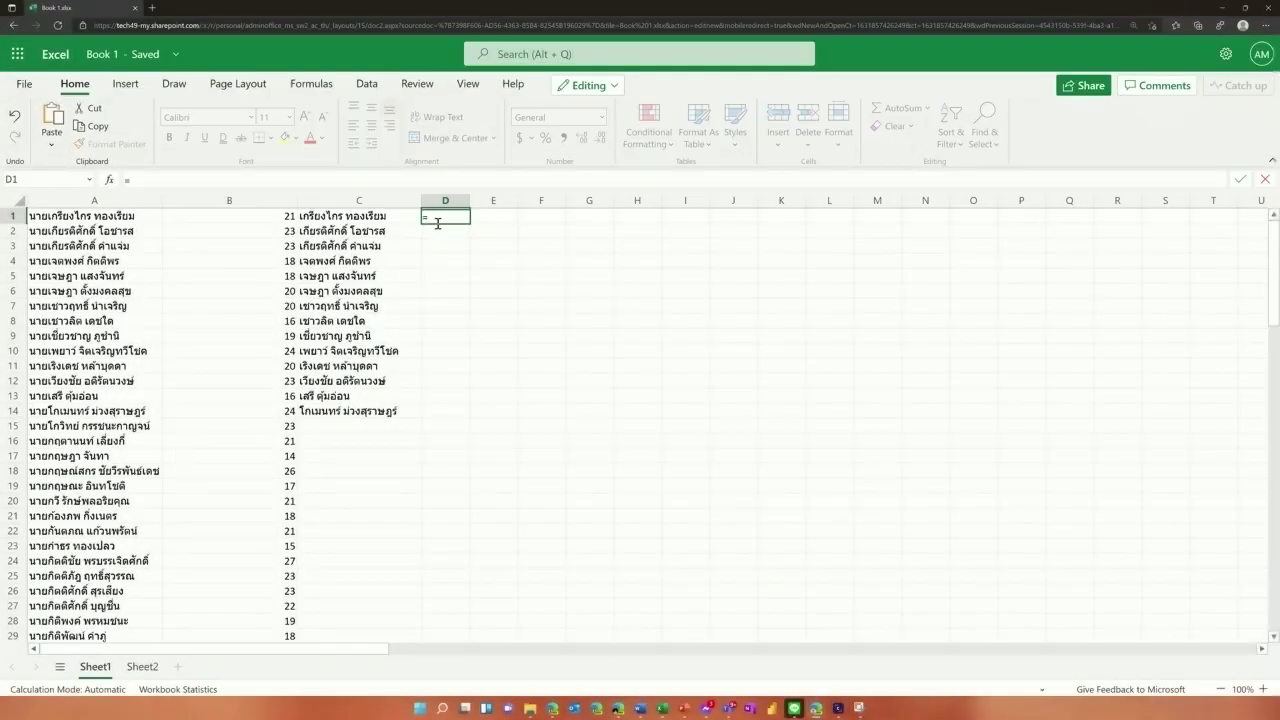
{"action": "type", "text": "righ"}
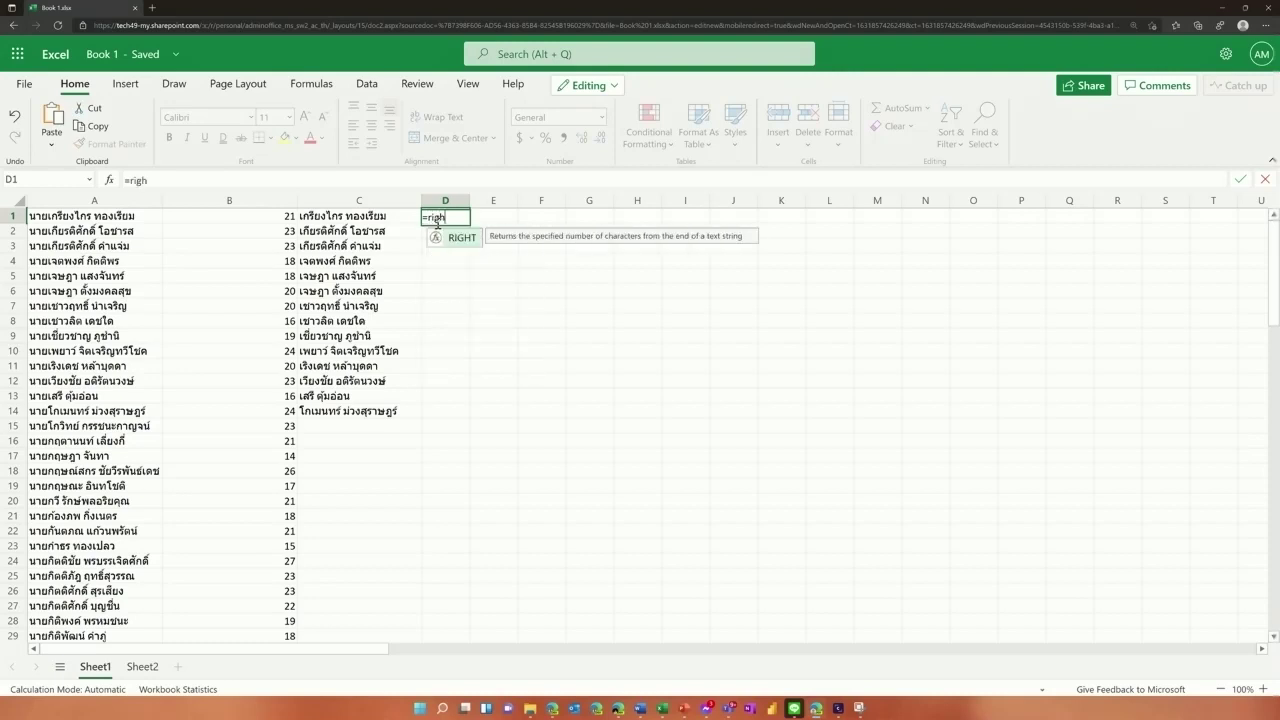
{"action": "key", "text": "Tab"}
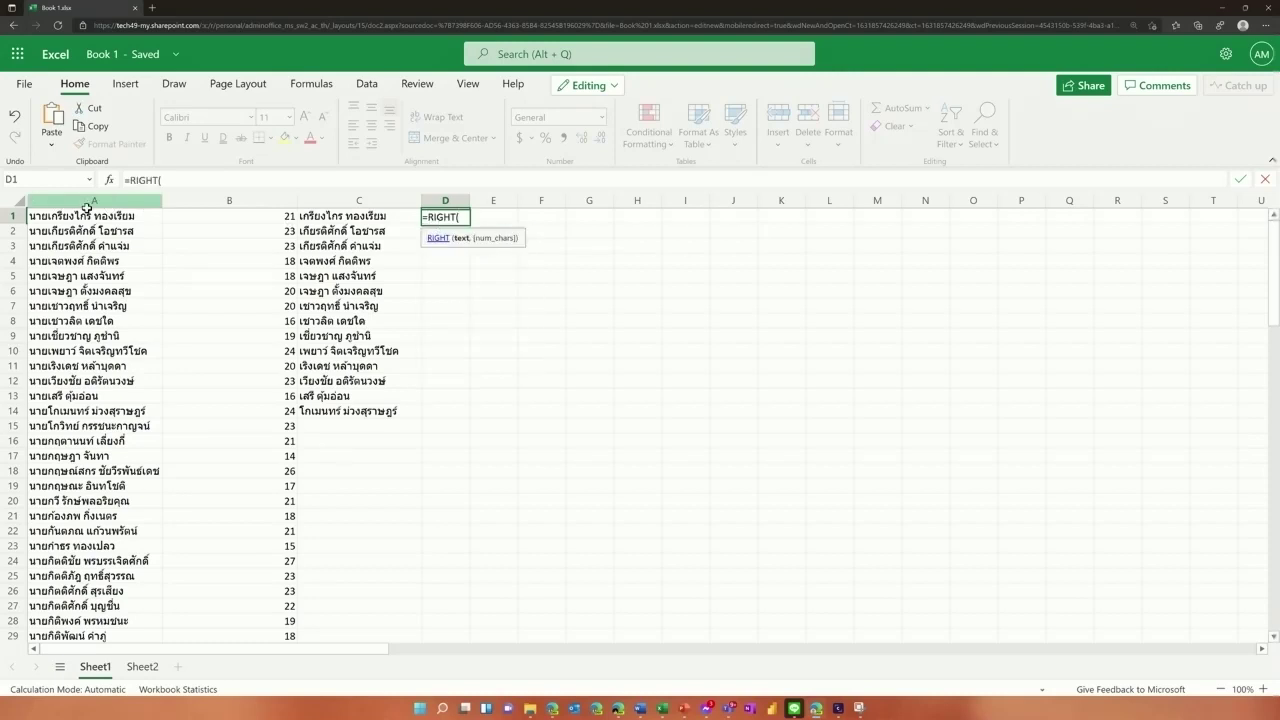
{"action": "left_click", "coordinate": [88, 211]}
{"action": "type", "text": ","}
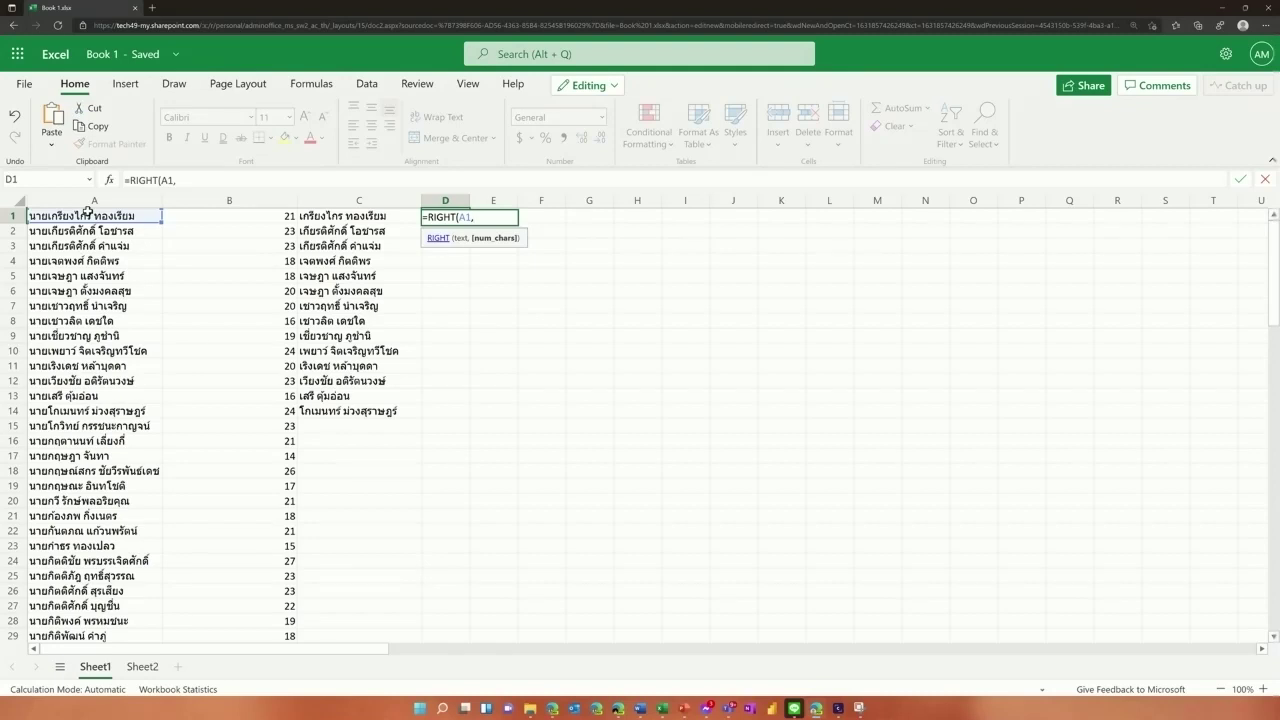
{"action": "type", "text": "LEN("}
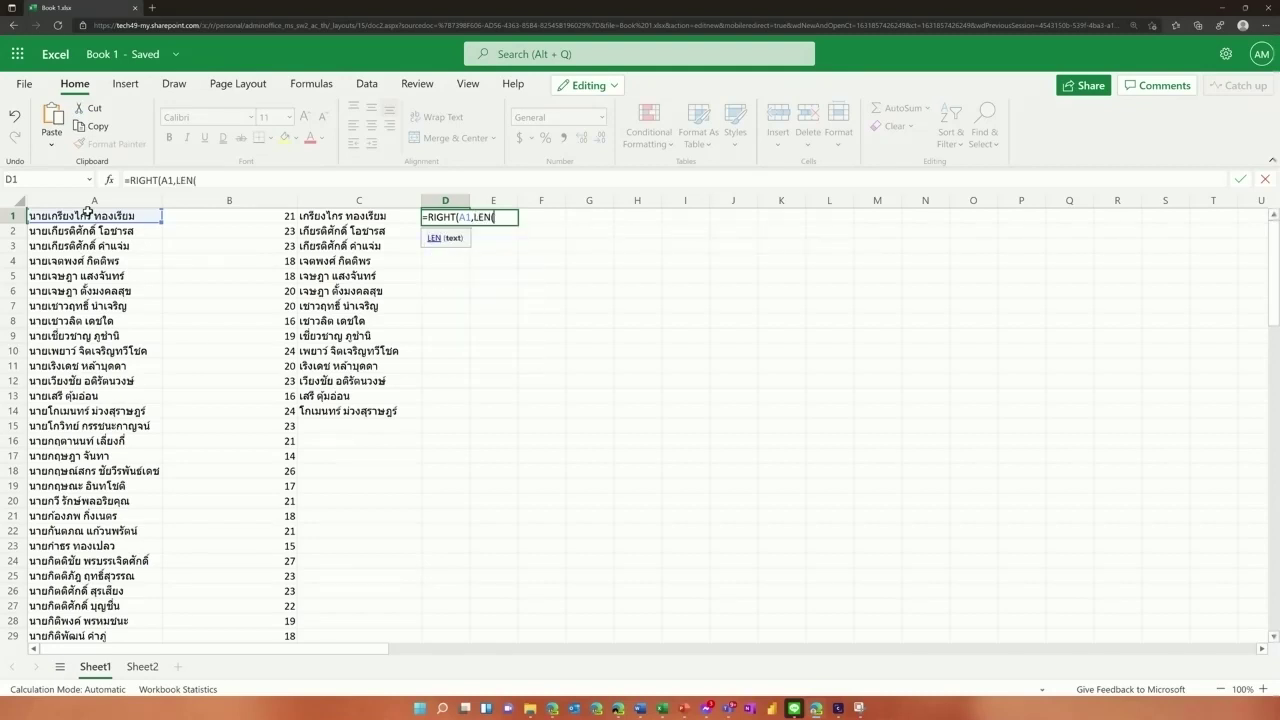
{"action": "left_click", "coordinate": [106, 216]}
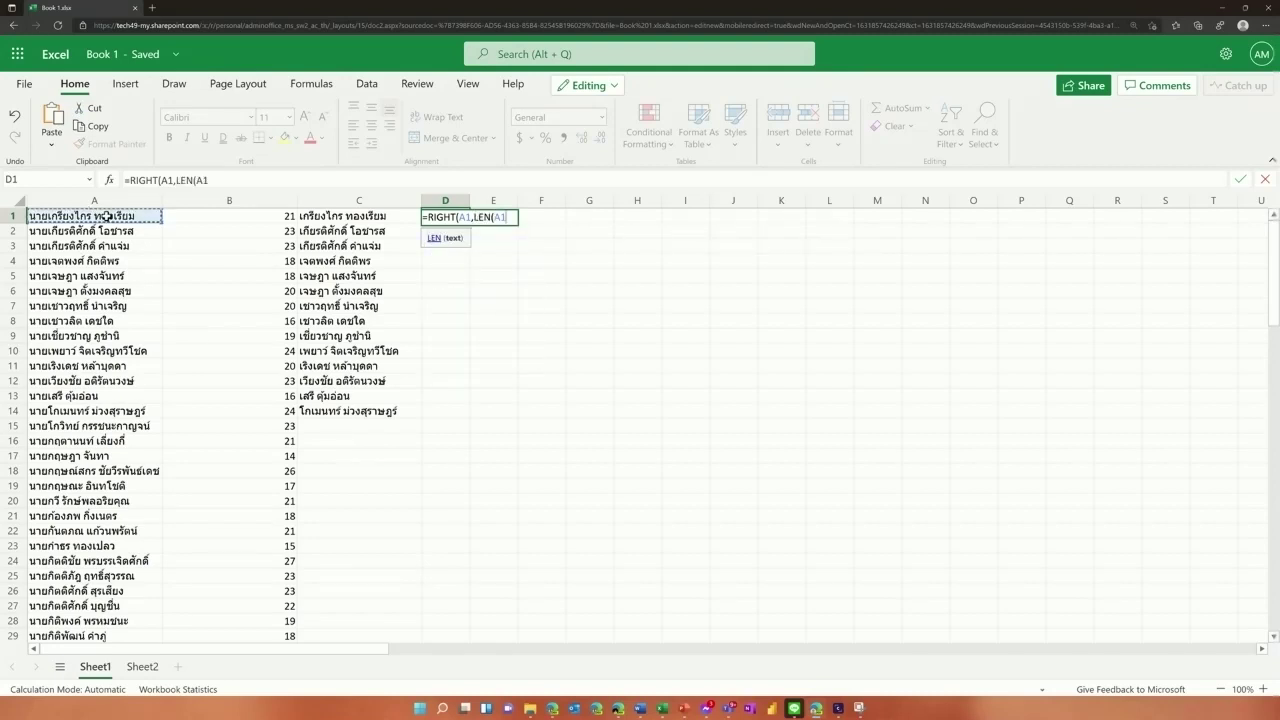
{"action": "type", "text": ")"}
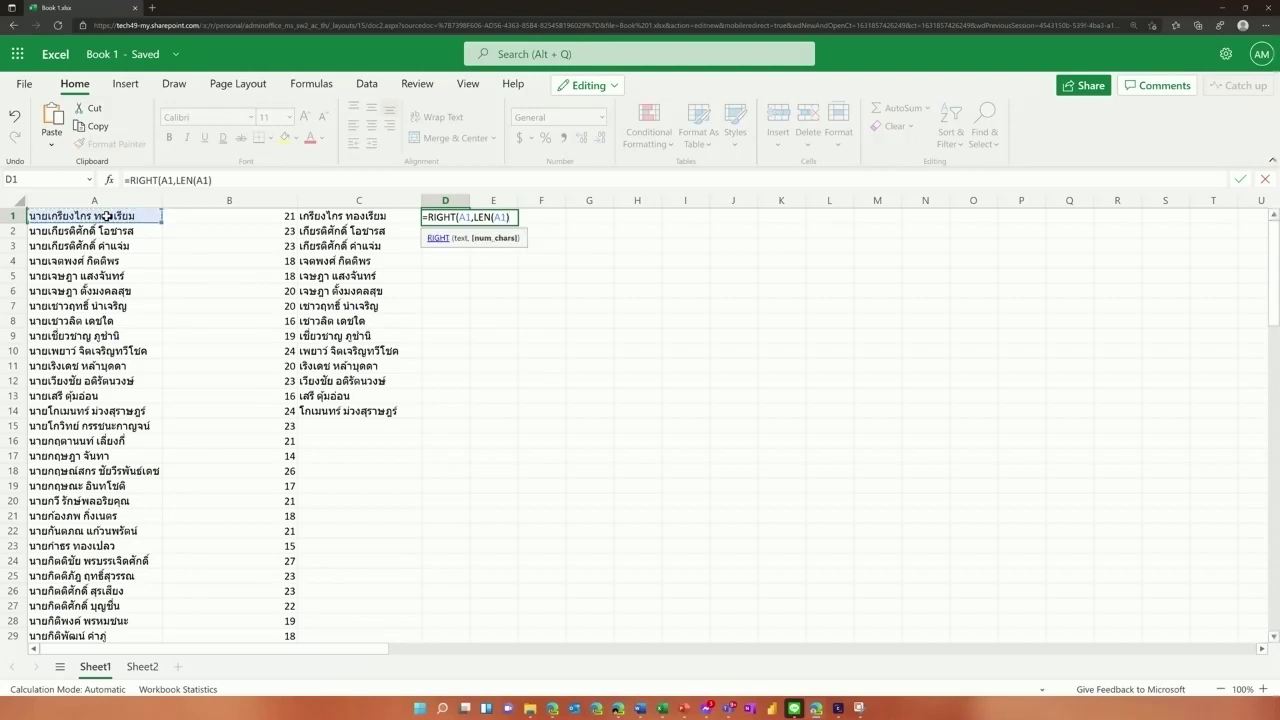
{"action": "type", "text": "-3"}
{"action": "type", "text": ")"}
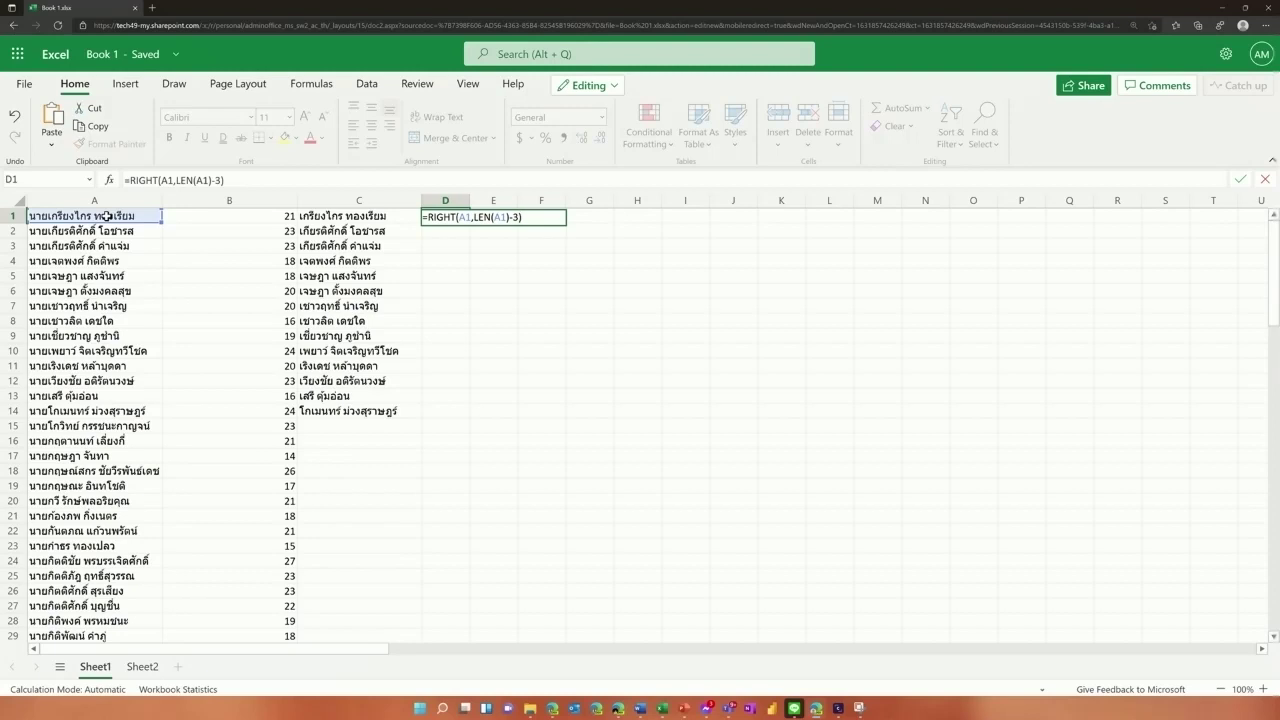
{"action": "key", "text": "Return"}
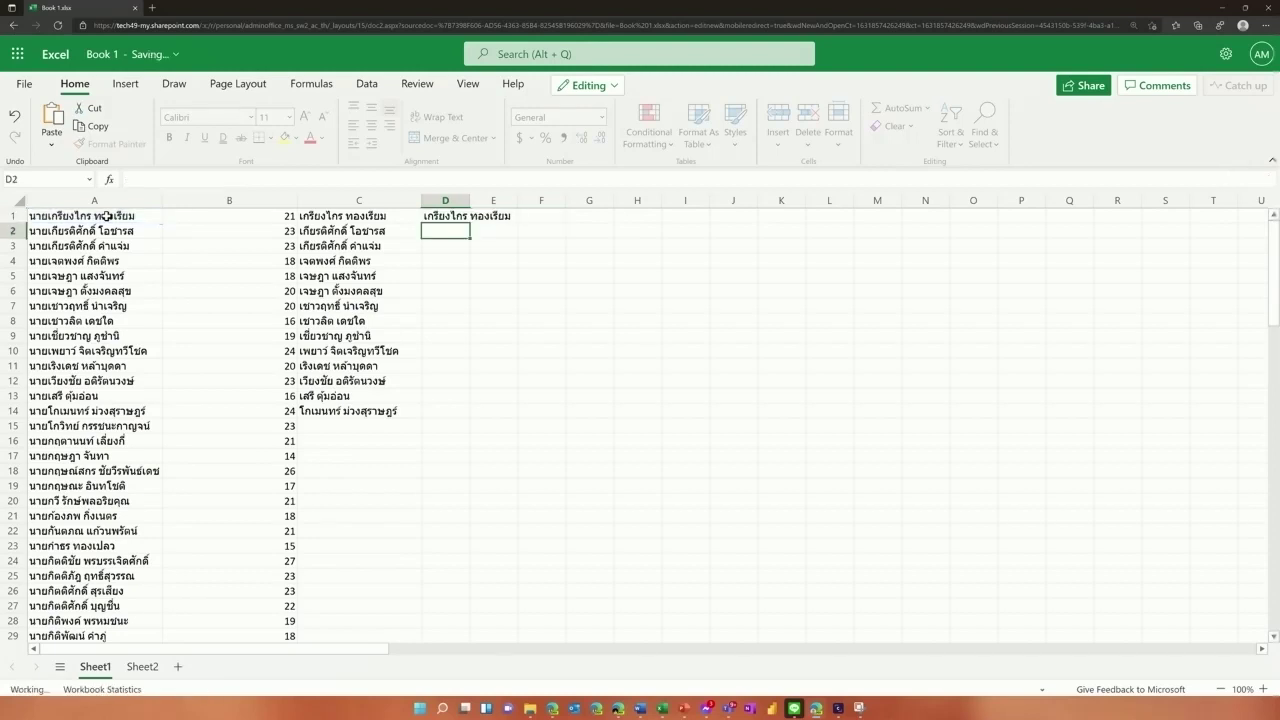
{"action": "left_click", "coordinate": [436, 218]}
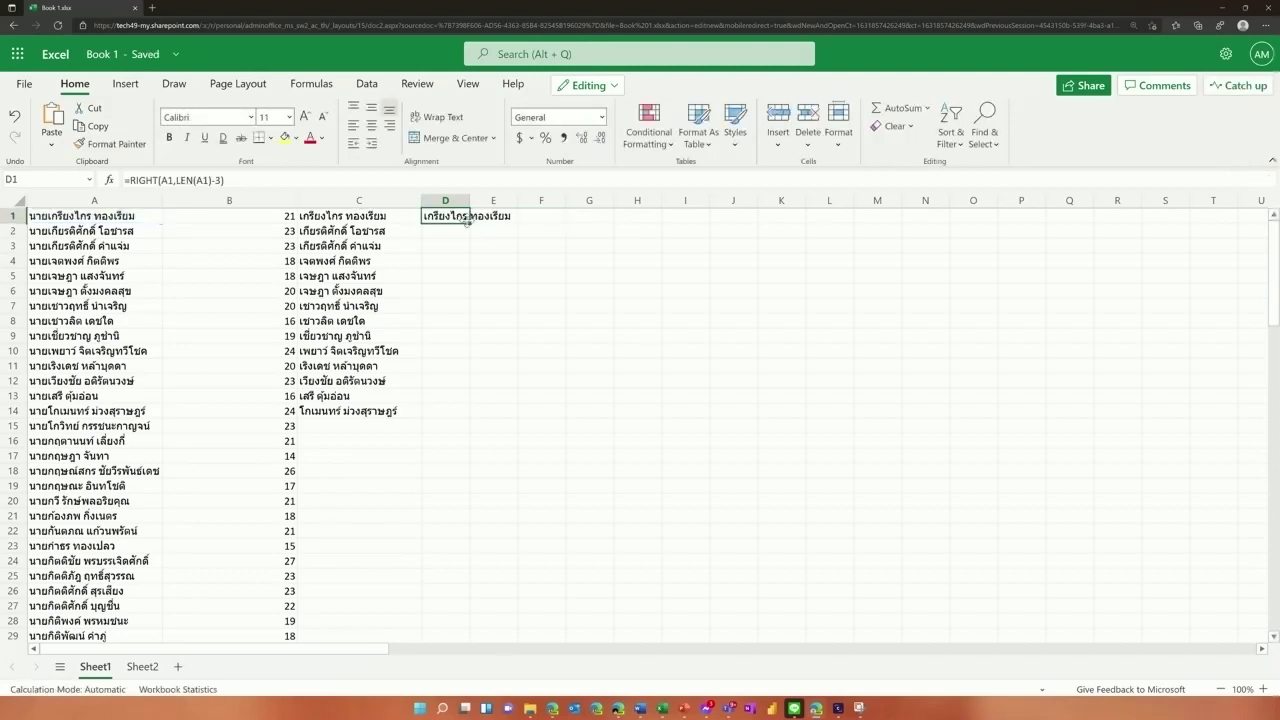
{"action": "double_click", "coordinate": [469, 223]}
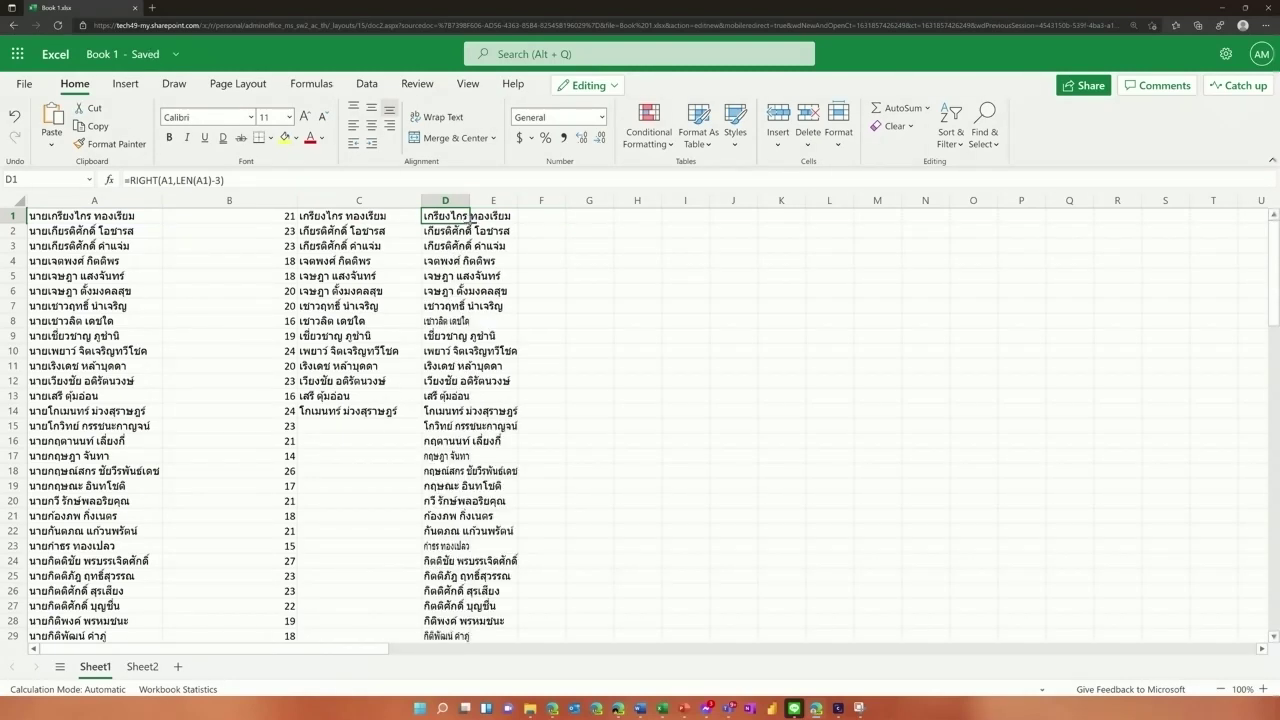
Widen column D to fit the prefix-free names
{"action": "left_click_drag", "start_coordinate": [469, 200], "coordinate": [563, 215]}
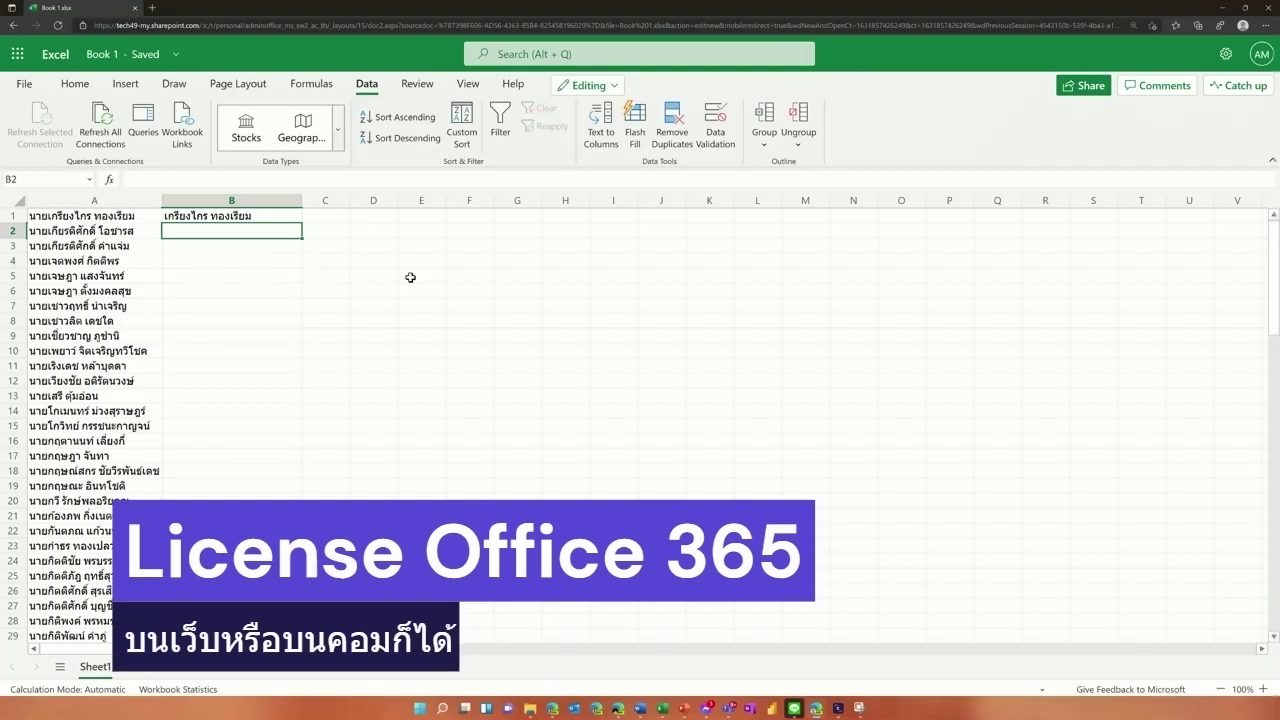
From B2, run Data > Flash Fill so column B gets every name without its prefix
{"action": "left_click", "coordinate": [265, 215]}
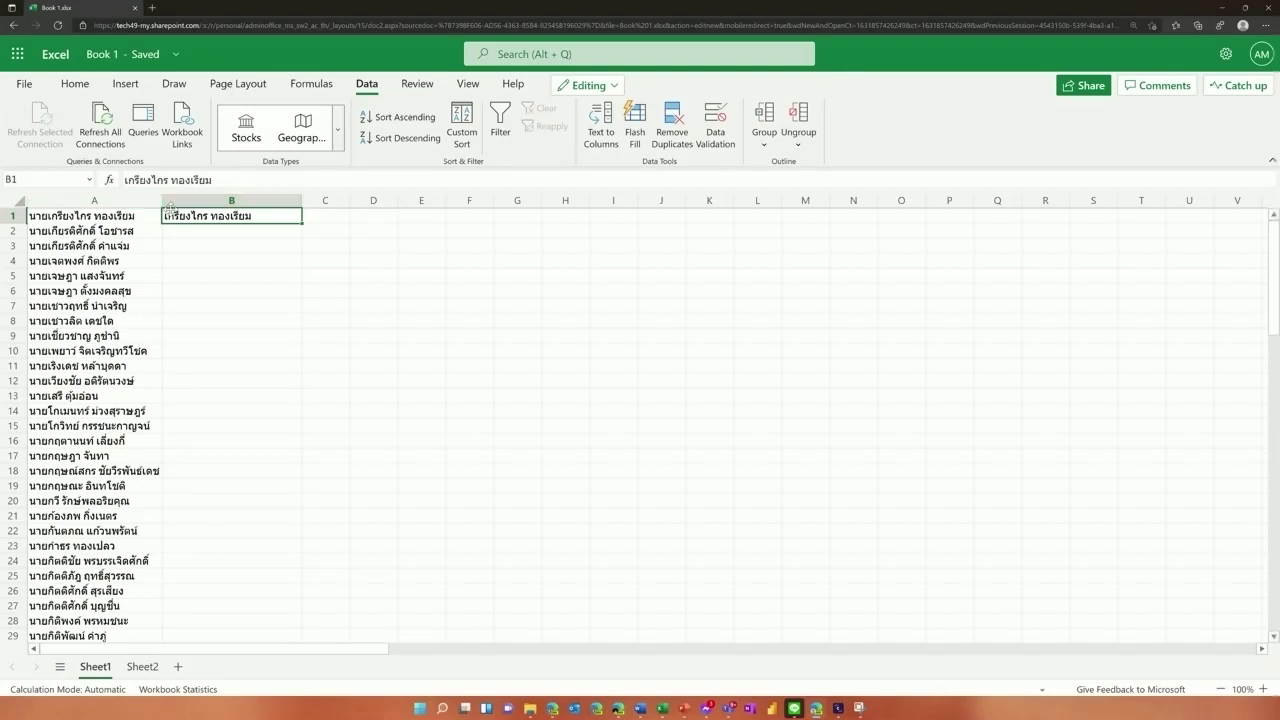
{"action": "left_click", "coordinate": [248, 234]}
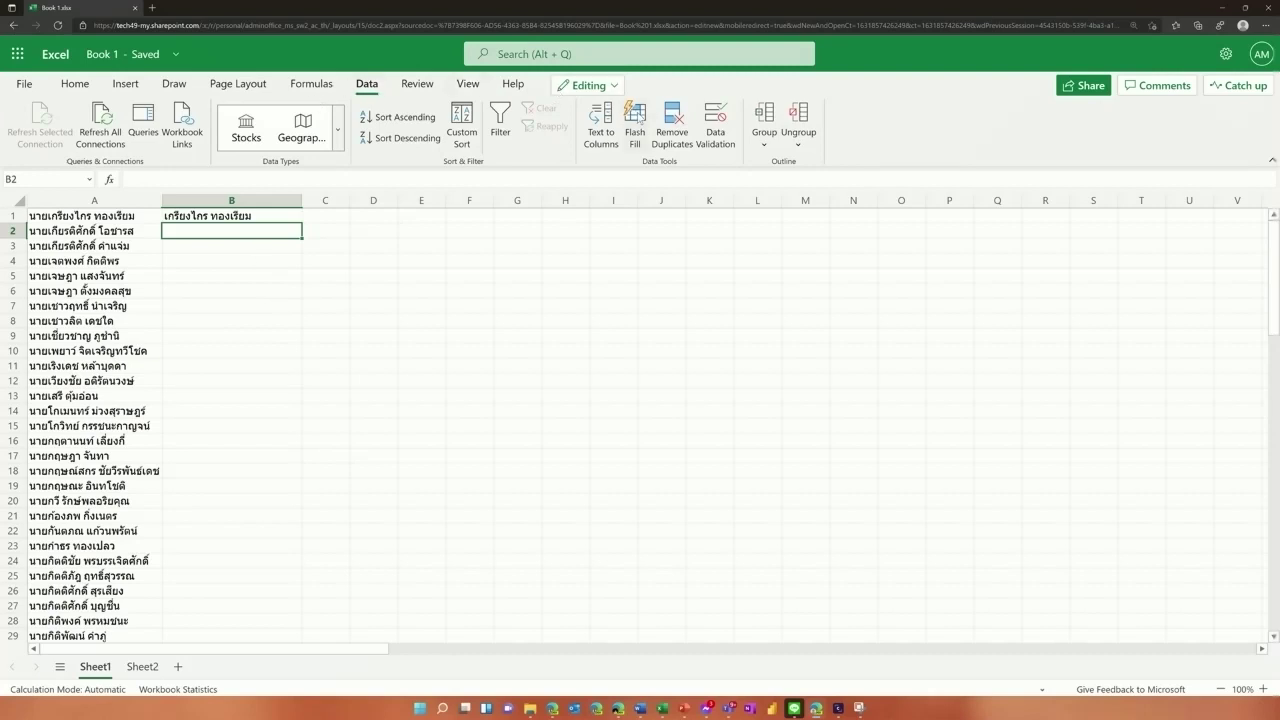
{"action": "left_click", "coordinate": [636, 118]}
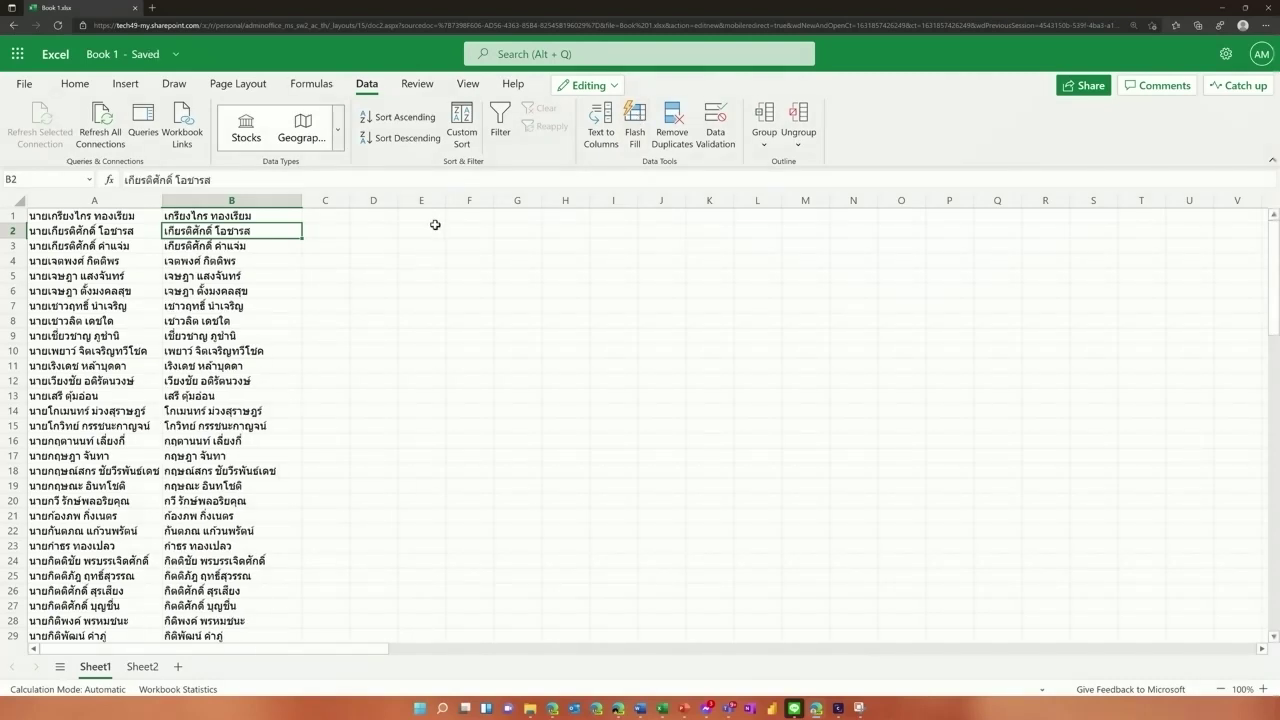